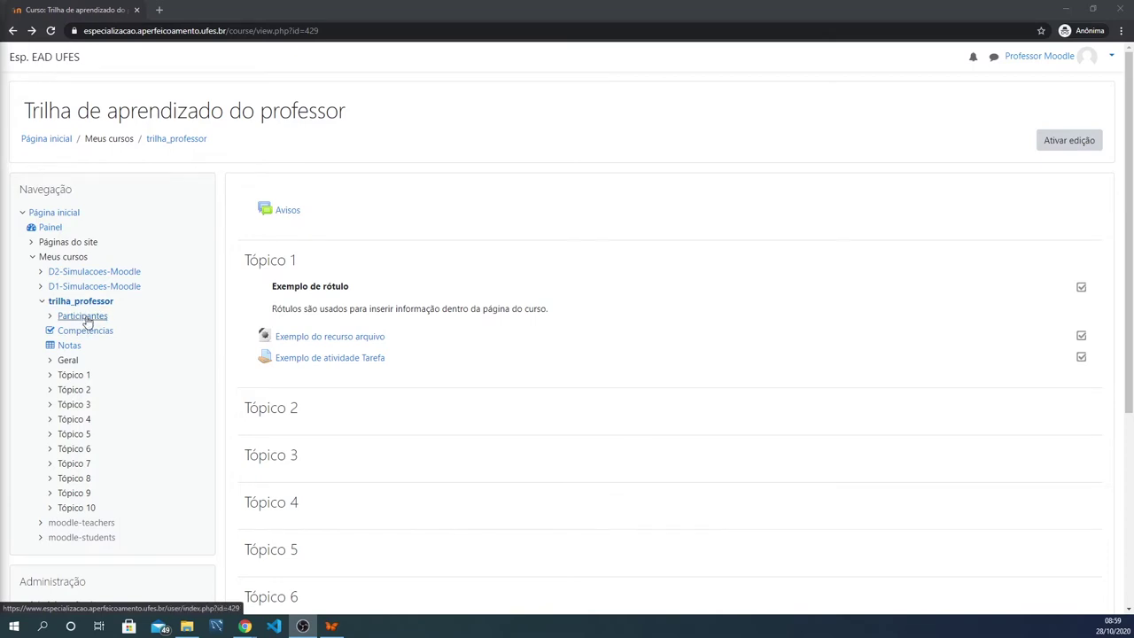
- List only the trilha_professor participants with the Estudante role, and clear the filter after viewing them
{"action": "left_click", "coordinate": [83, 316]}
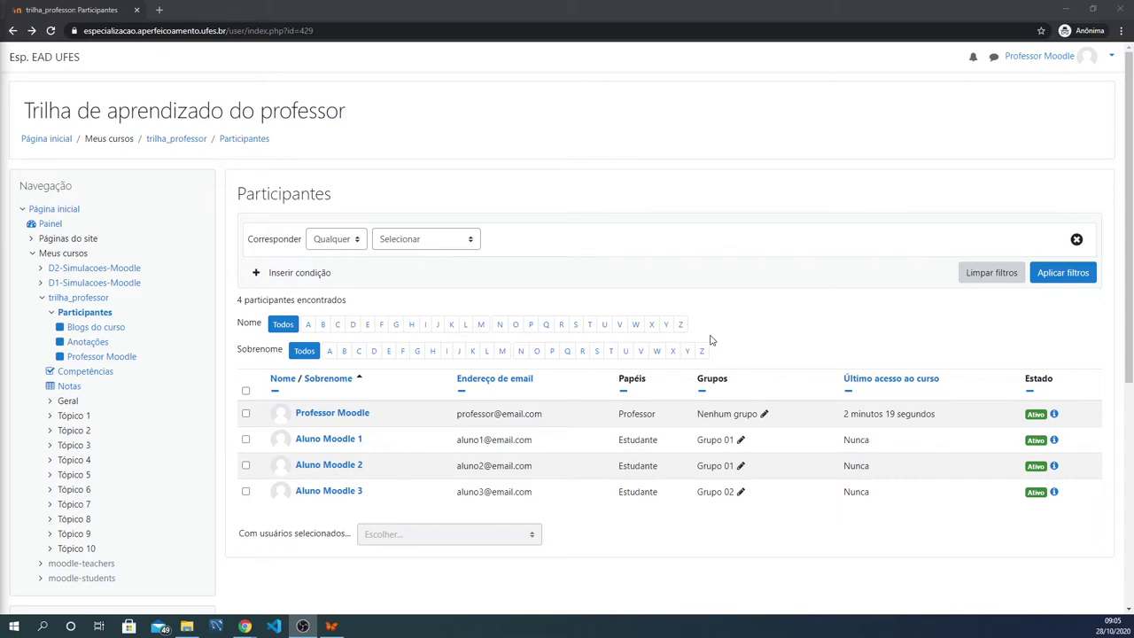
{"action": "left_click", "coordinate": [350, 239]}
{"action": "left_click", "coordinate": [417, 239]}
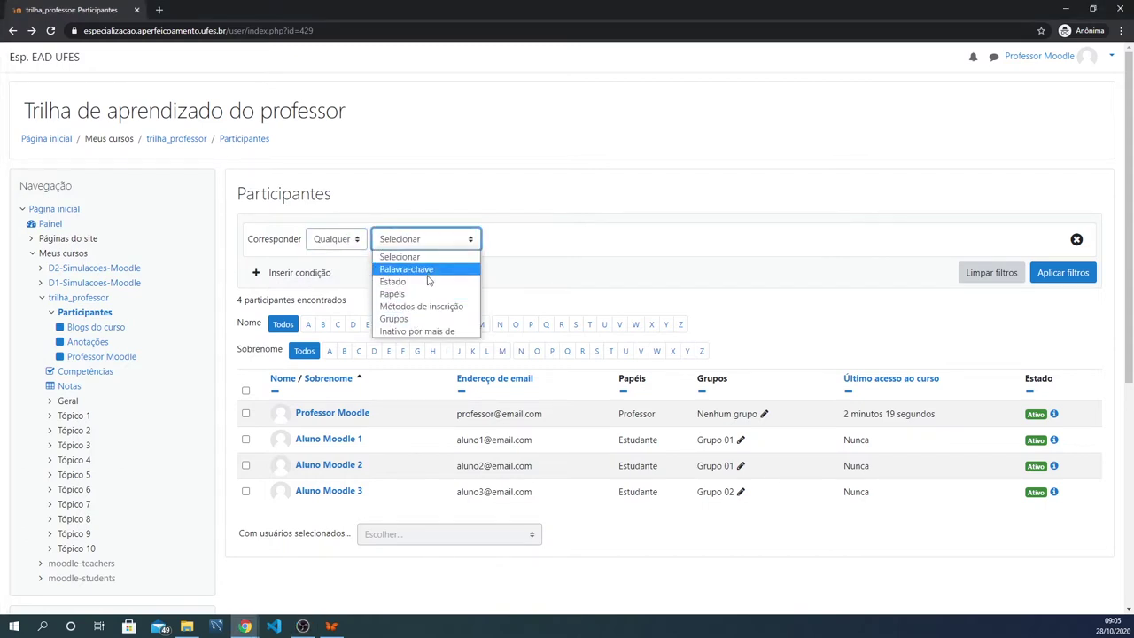
{"action": "left_click", "coordinate": [425, 294]}
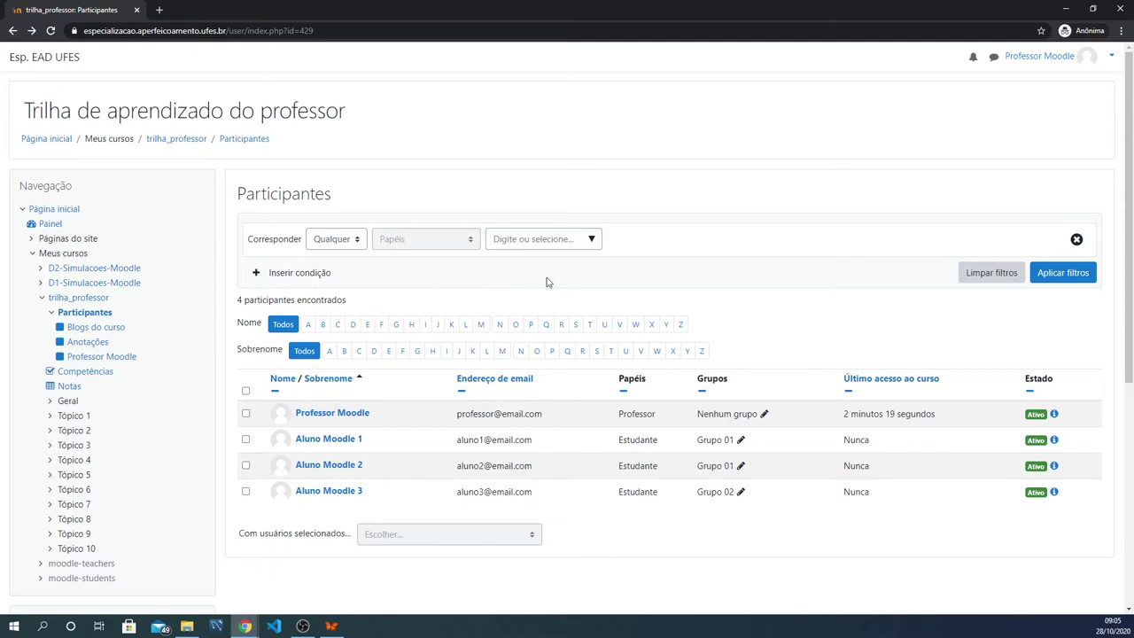
{"action": "left_click", "coordinate": [593, 241]}
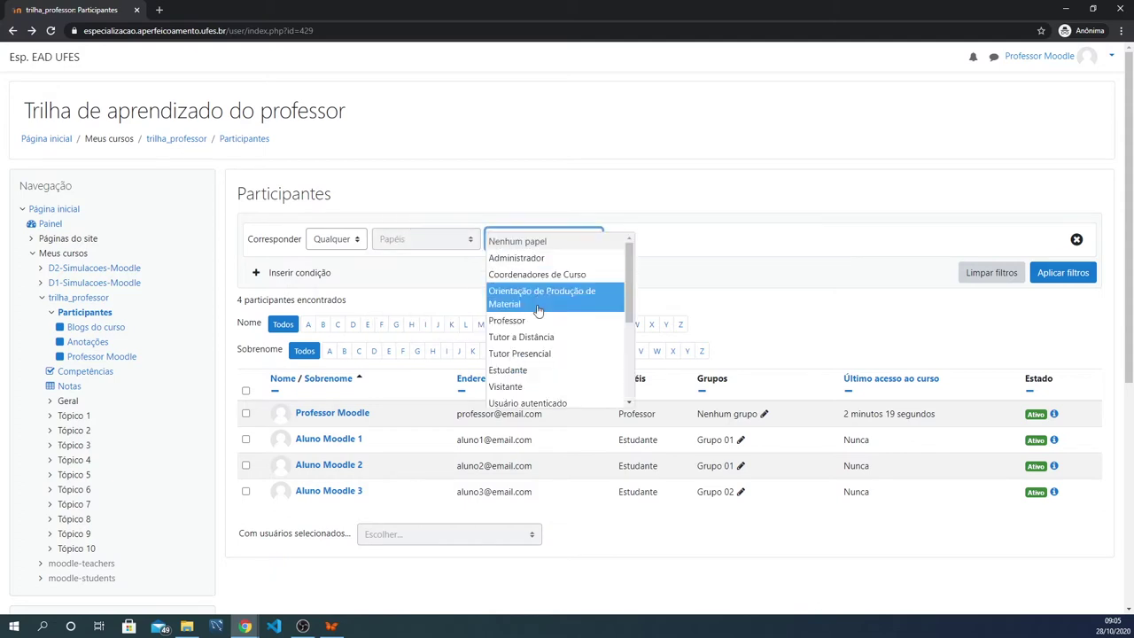
{"action": "left_click", "coordinate": [536, 370]}
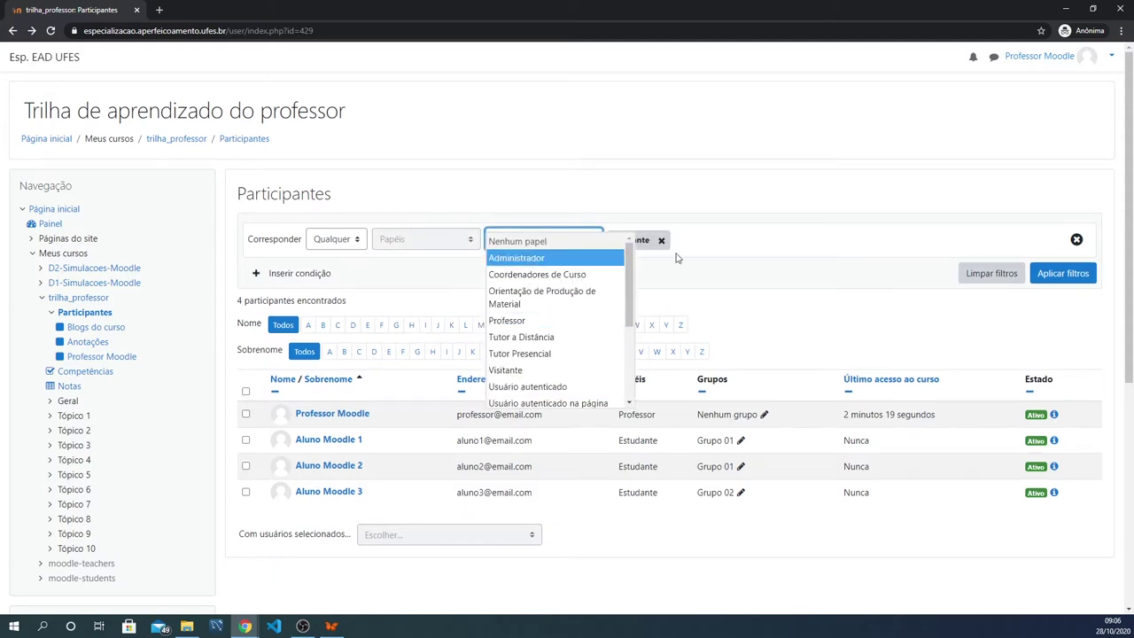
{"action": "left_click", "coordinate": [795, 246]}
{"action": "left_click", "coordinate": [1059, 275]}
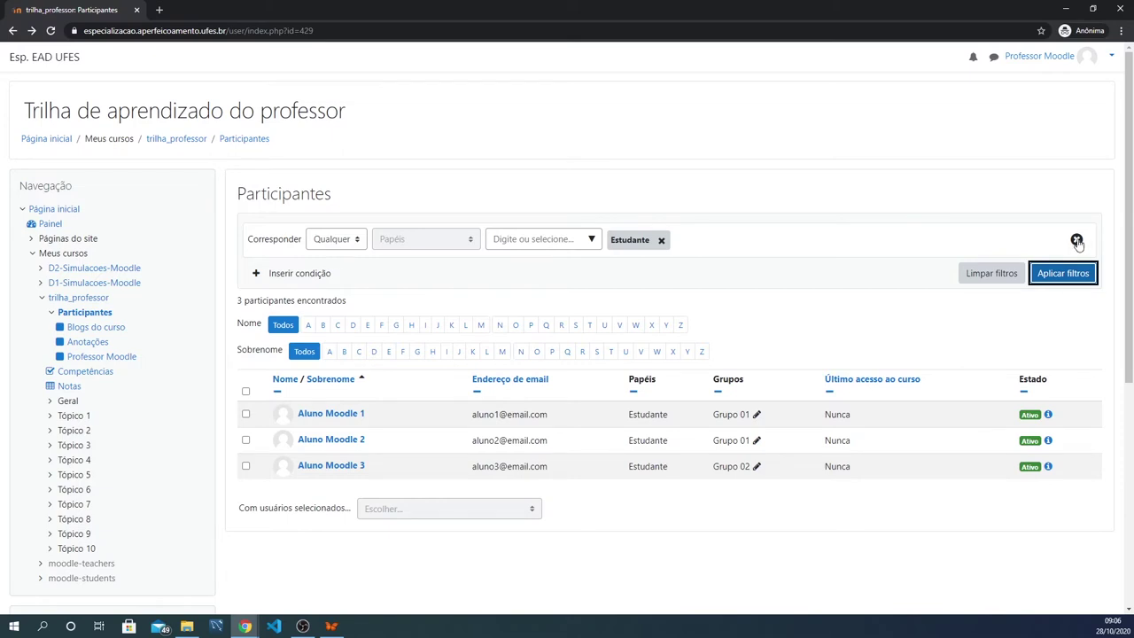
{"action": "left_click", "coordinate": [992, 276]}
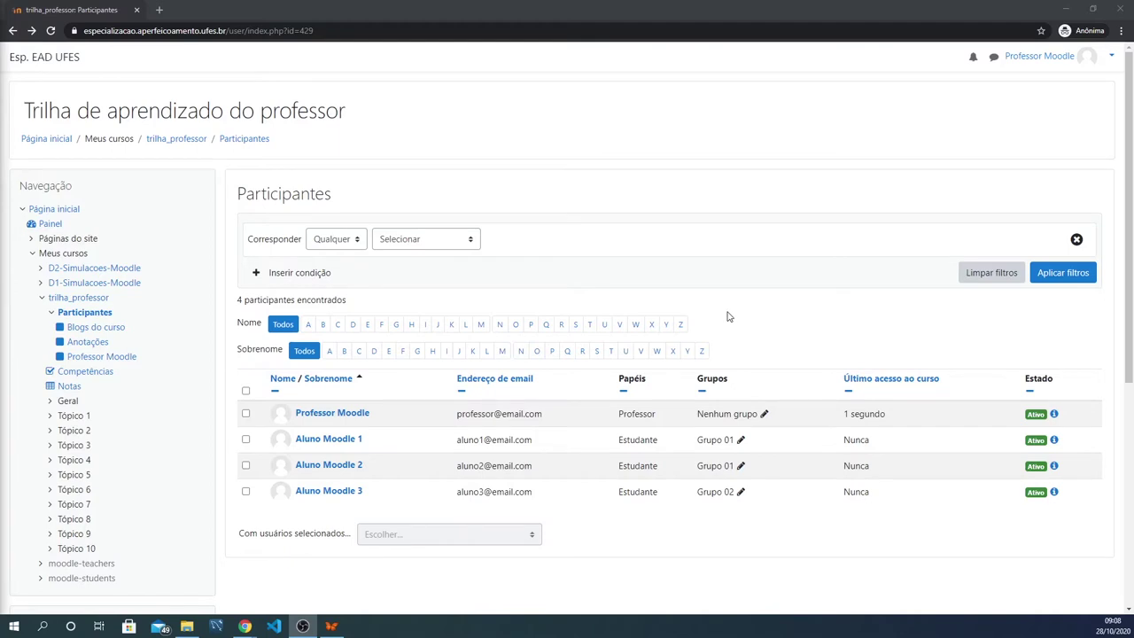
- Examine the first student's course profile, and return to the participants list to check that student's role
{"action": "left_click", "coordinate": [325, 440]}
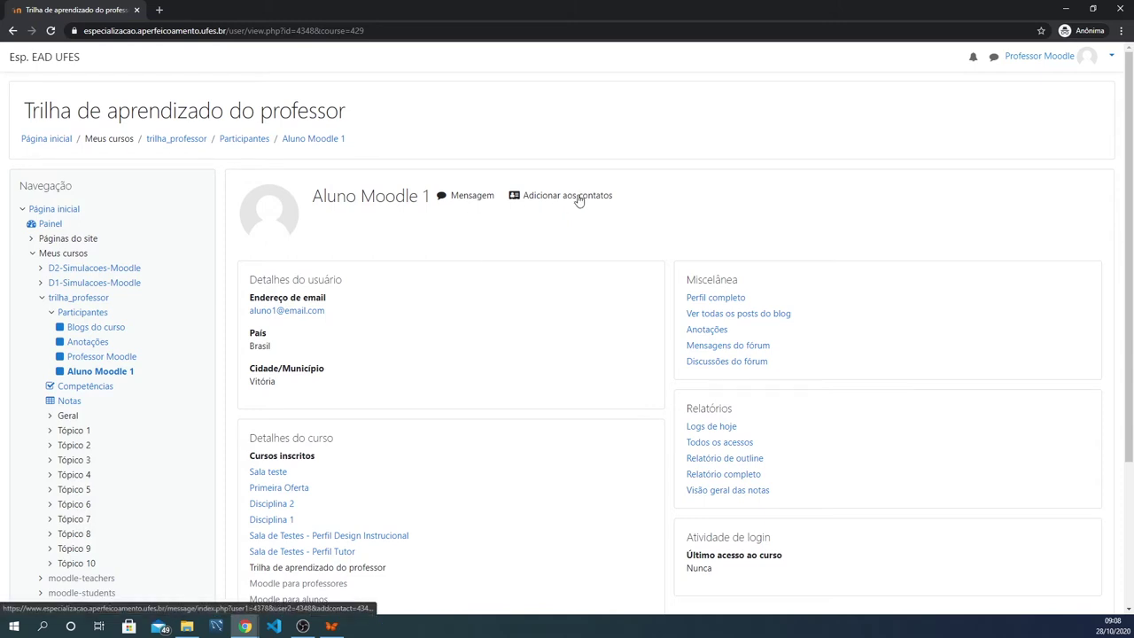
{"action": "scroll", "coordinate": [803, 248], "scroll_direction": "down", "scroll_amount": 2}
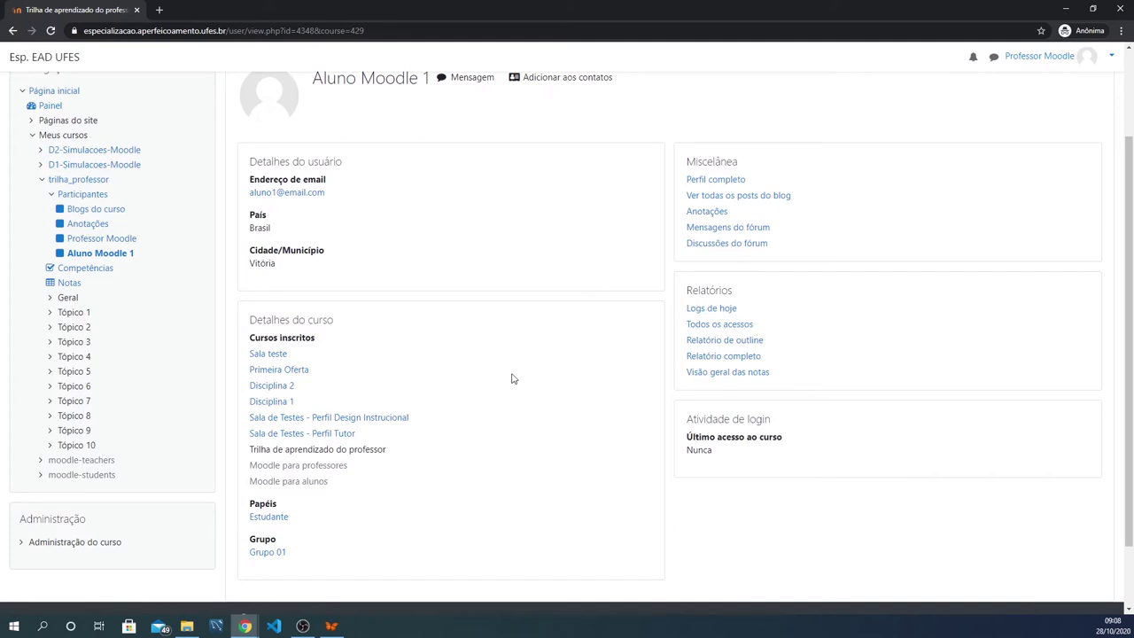
{"action": "scroll", "coordinate": [511, 377], "scroll_direction": "up", "scroll_amount": 1}
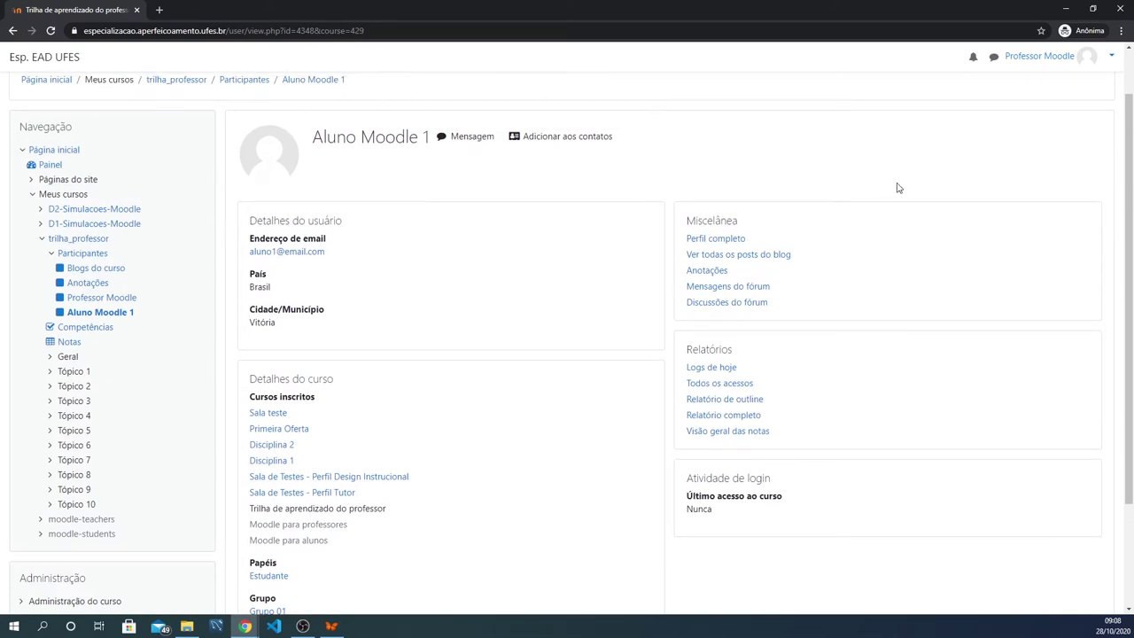
{"action": "left_click", "coordinate": [11, 33]}
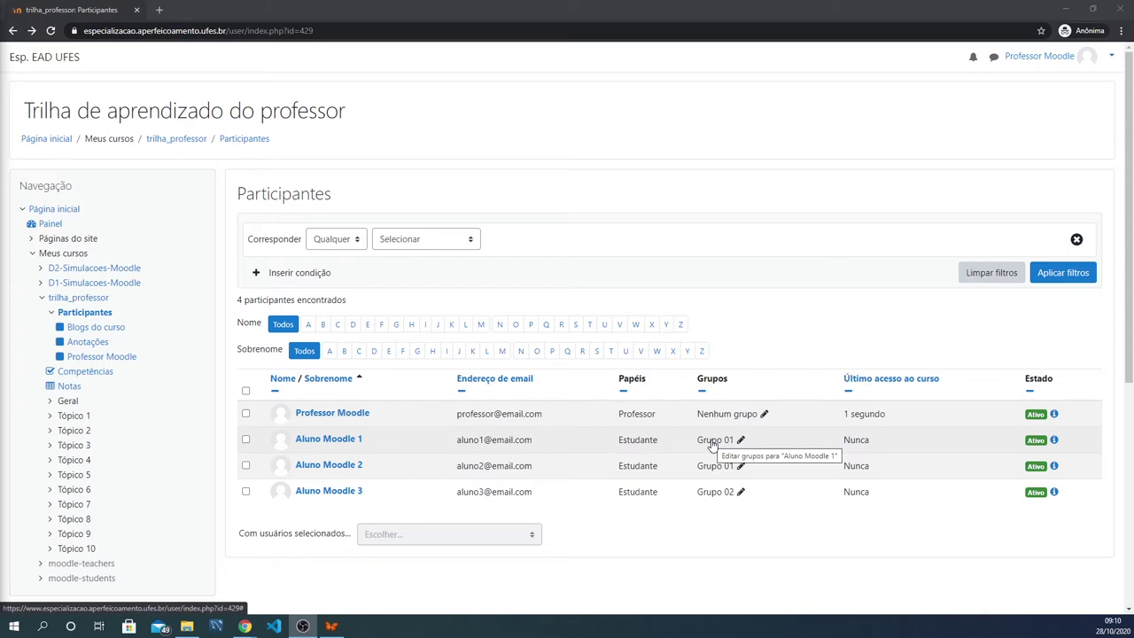
{"action": "double_click", "coordinate": [631, 438]}
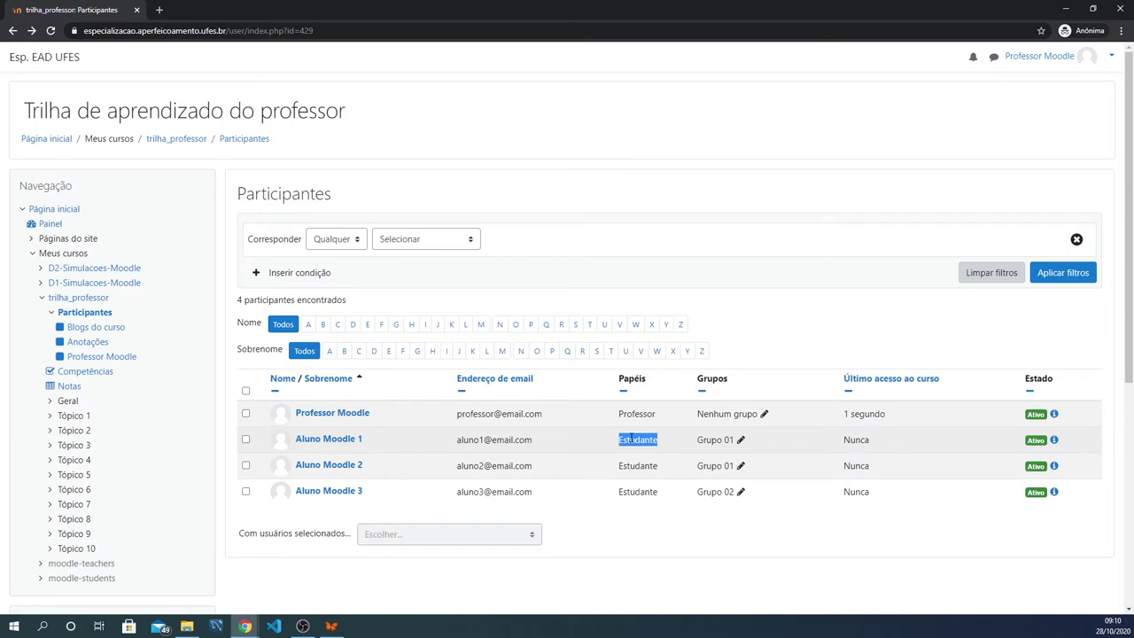
{"action": "left_click", "coordinate": [640, 437]}
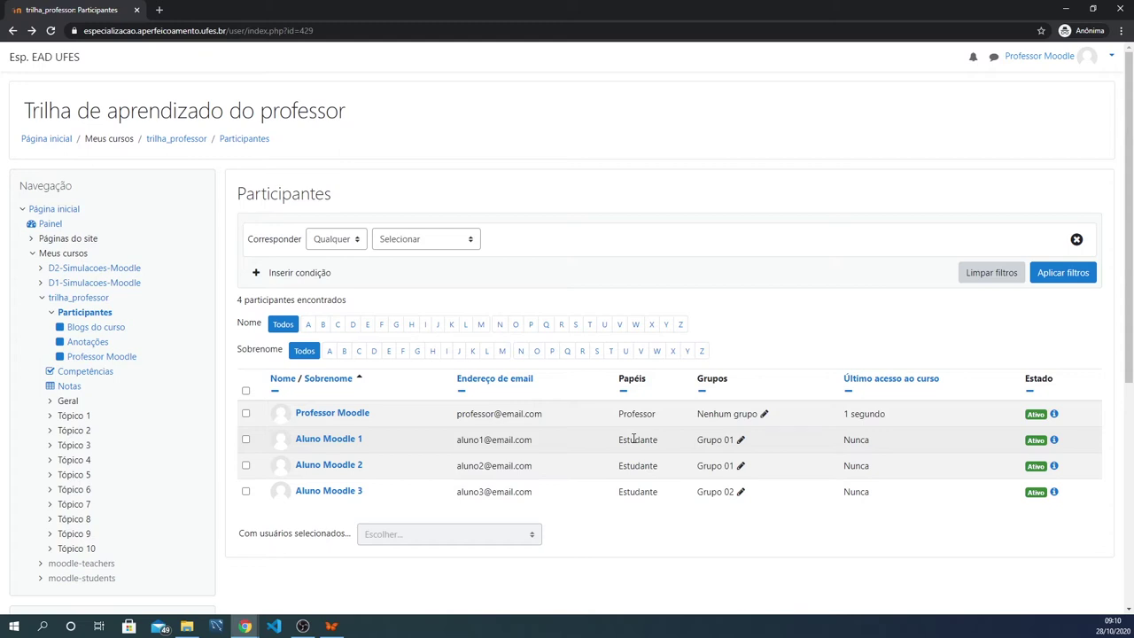
- Add the first student in the participants list to Grupo 02 and save the group change
{"action": "left_click", "coordinate": [741, 441]}
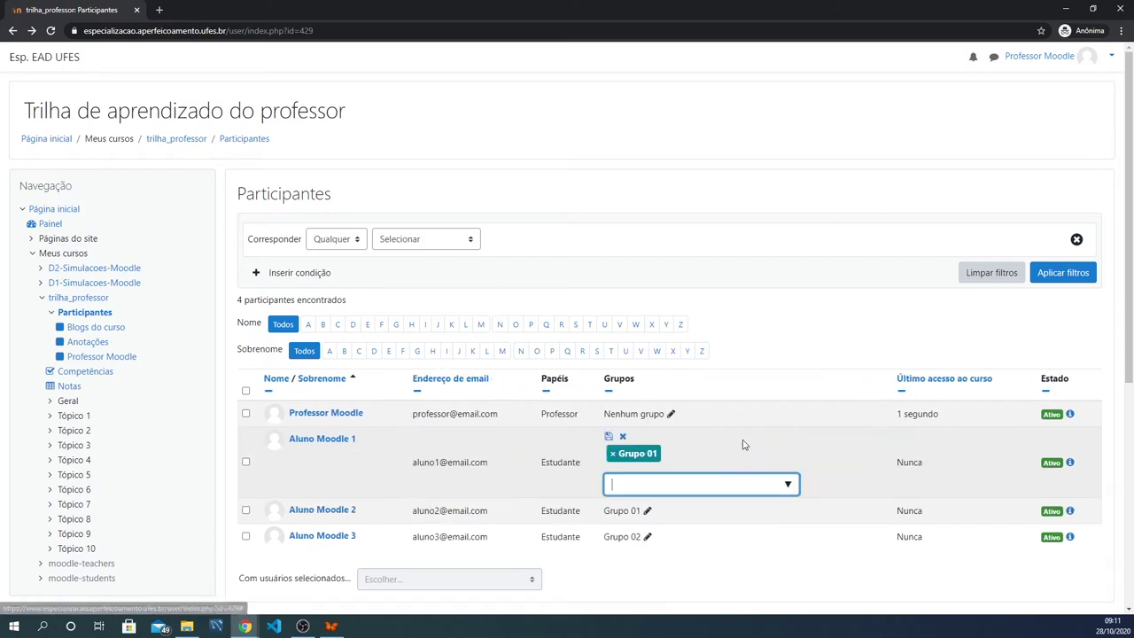
{"action": "left_click", "coordinate": [786, 485]}
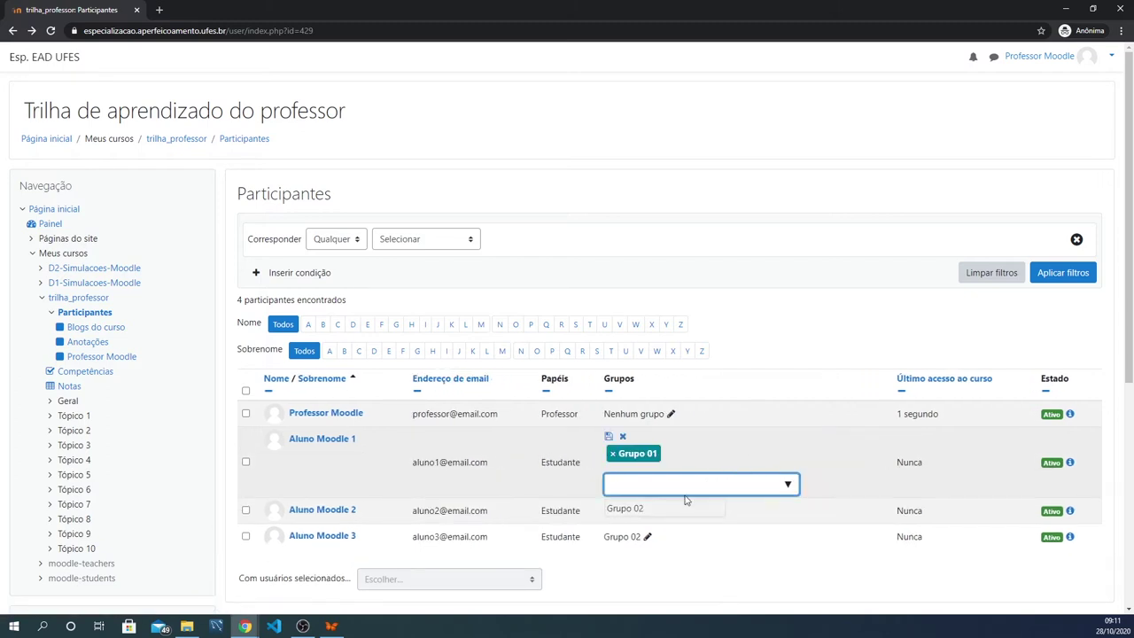
{"action": "left_click", "coordinate": [639, 512]}
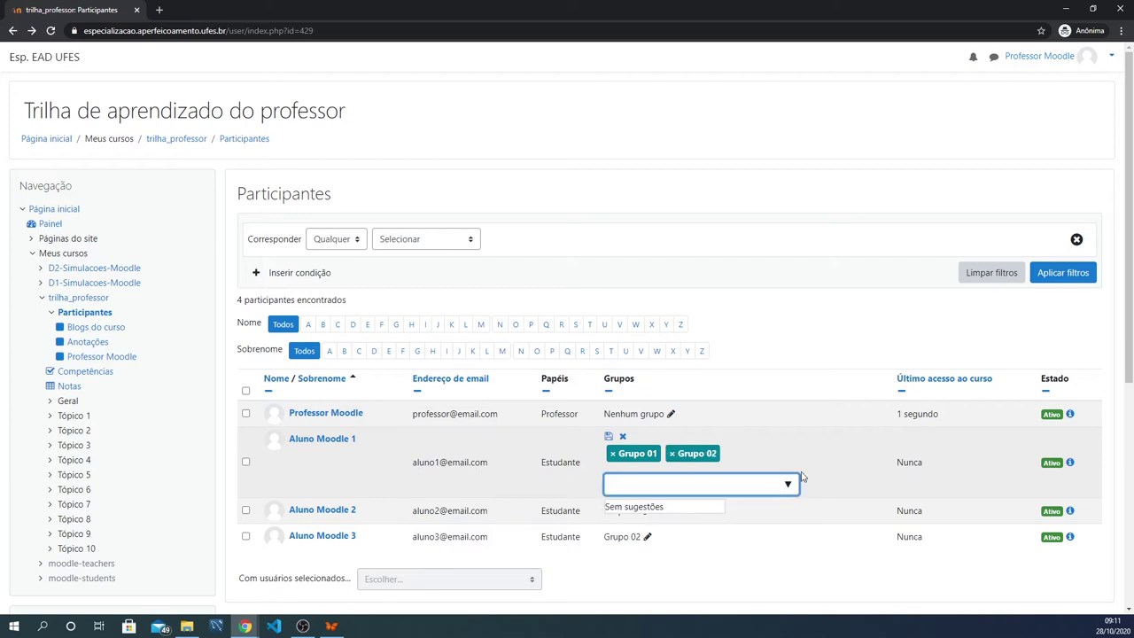
{"action": "left_click", "coordinate": [609, 437]}
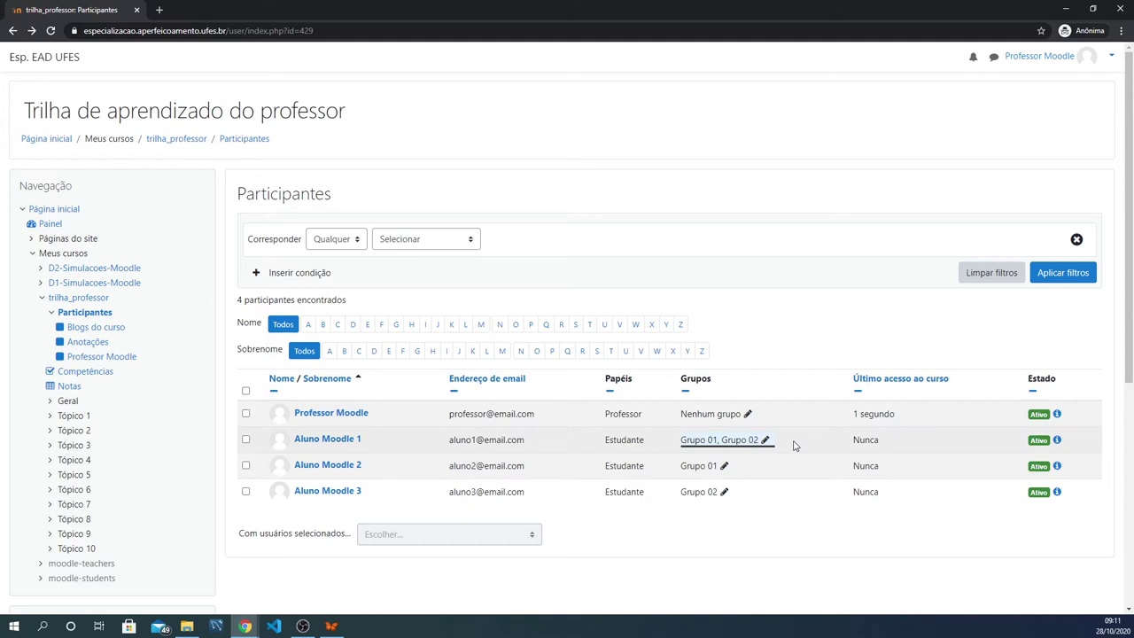
- Remove Grupo 02 from the first student's groups and save the change
{"action": "left_click", "coordinate": [766, 440]}
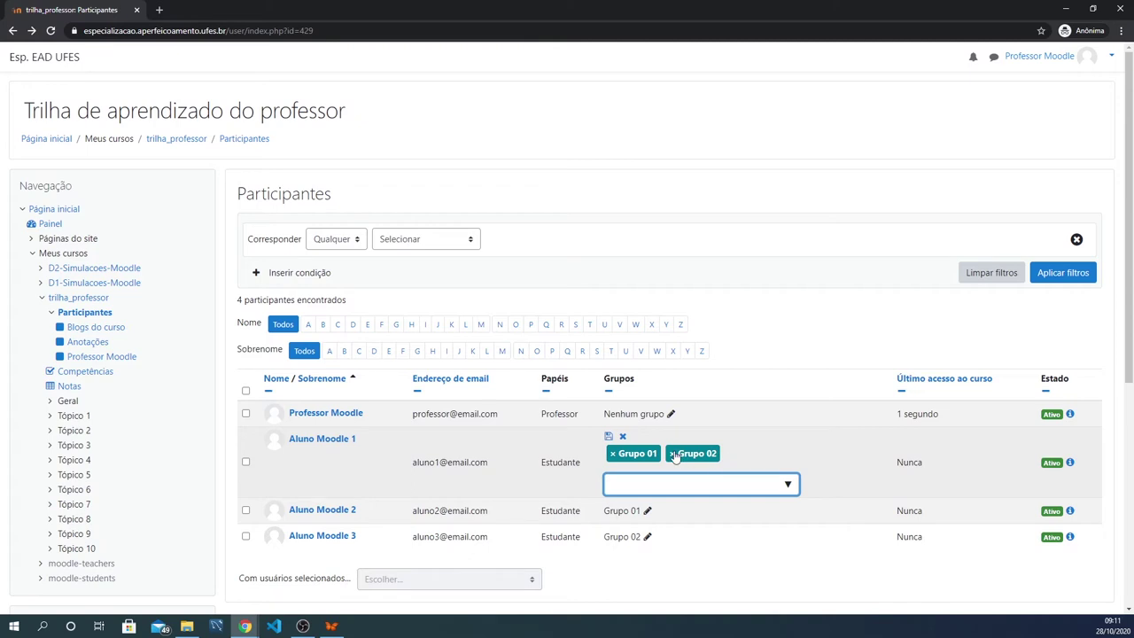
{"action": "left_click", "coordinate": [673, 456]}
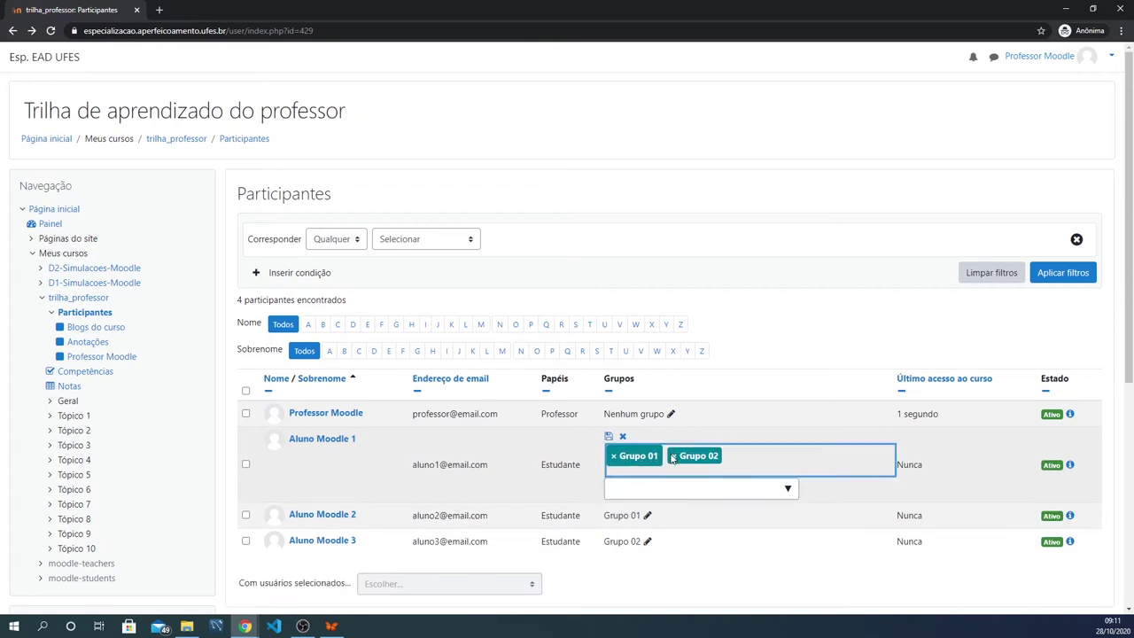
{"action": "left_click", "coordinate": [674, 456]}
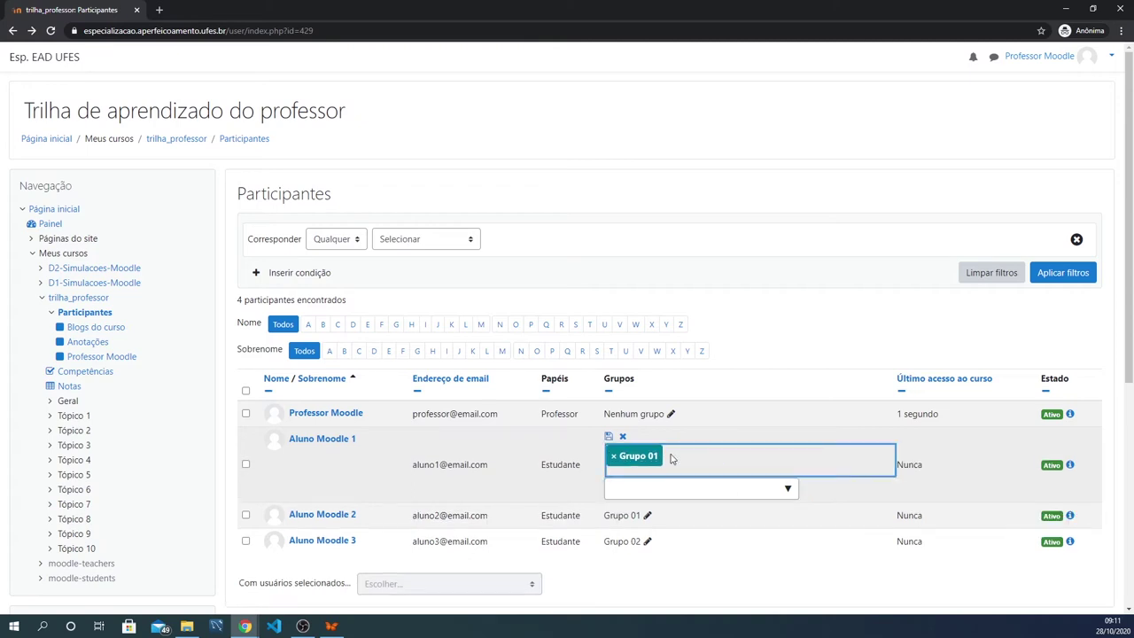
{"action": "left_click", "coordinate": [609, 437]}
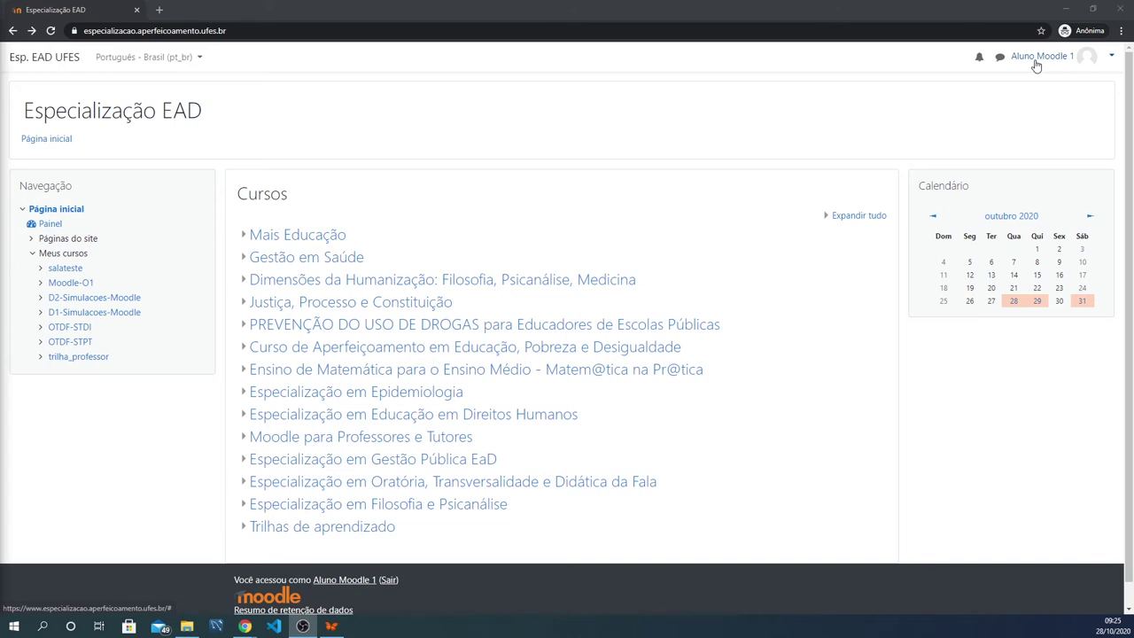
- From the Trilhas de aprendizado category, view the profile of the Trilha de aprendizado do professor teacher and return to the course list
{"action": "left_click", "coordinate": [351, 528]}
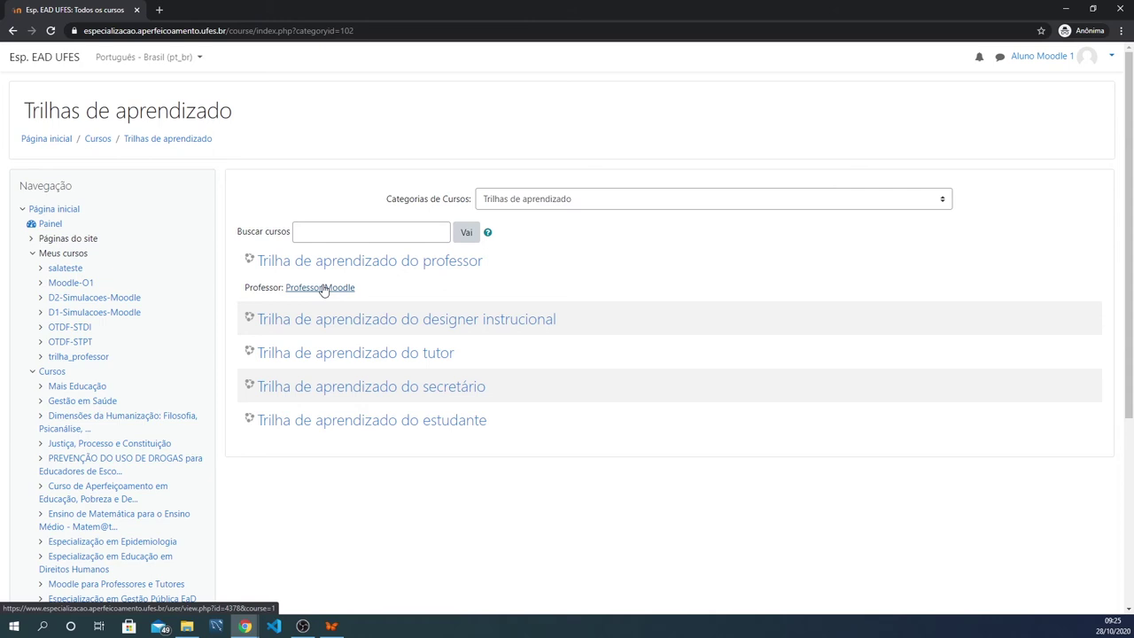
{"action": "left_click", "coordinate": [324, 290]}
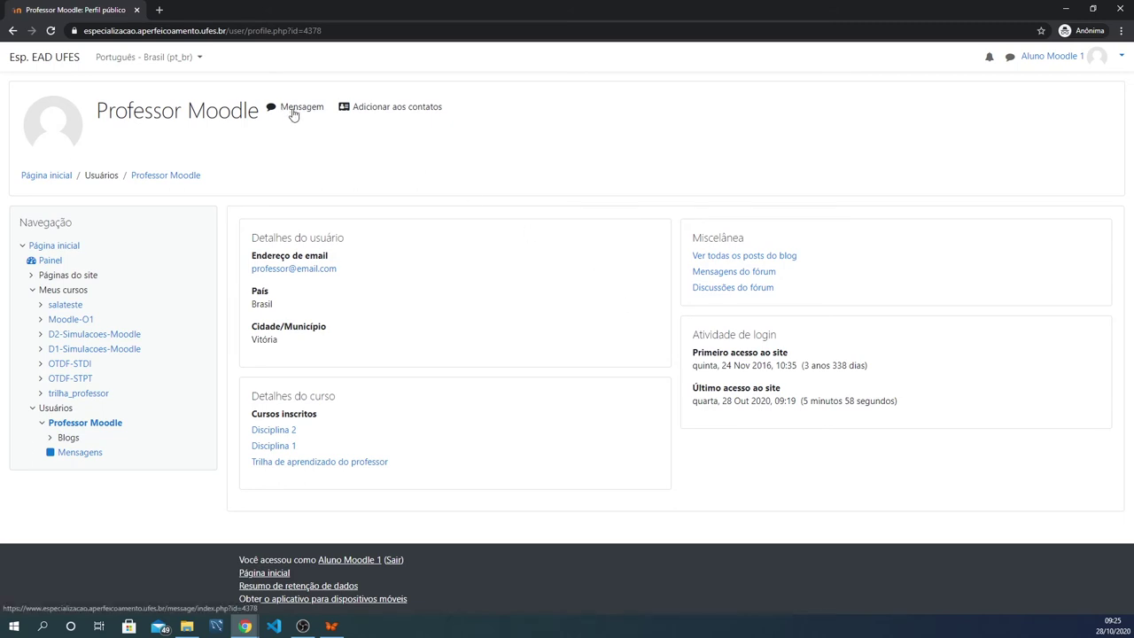
{"action": "left_click", "coordinate": [12, 30]}
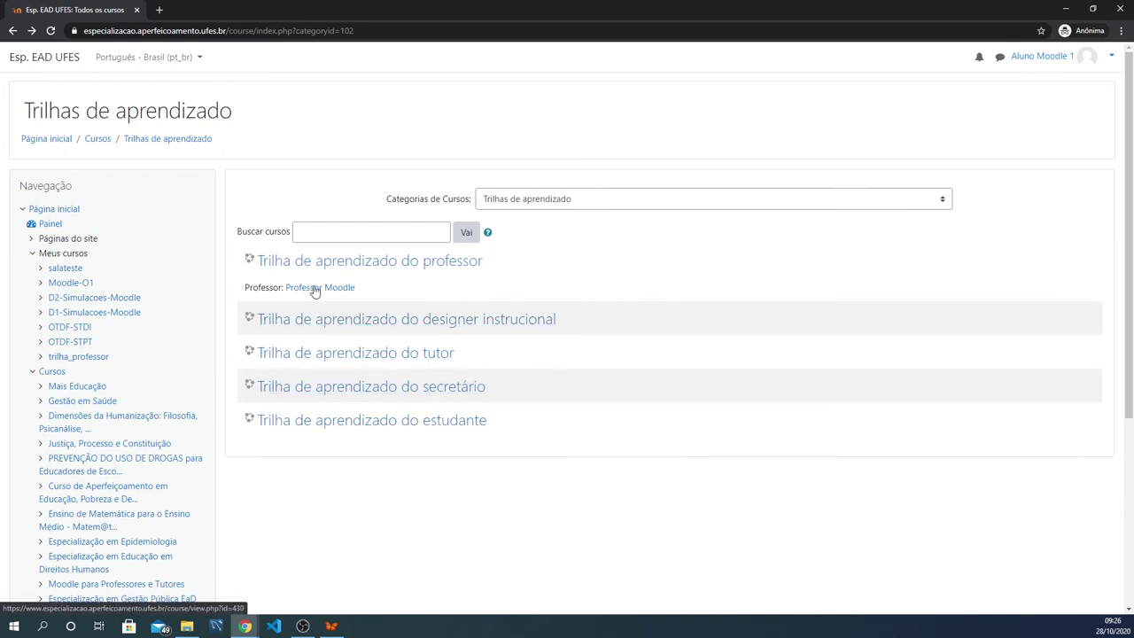
- Open the participants list of Trilha de aprendizado do professor, and view the second student's profile
{"action": "left_click", "coordinate": [318, 262]}
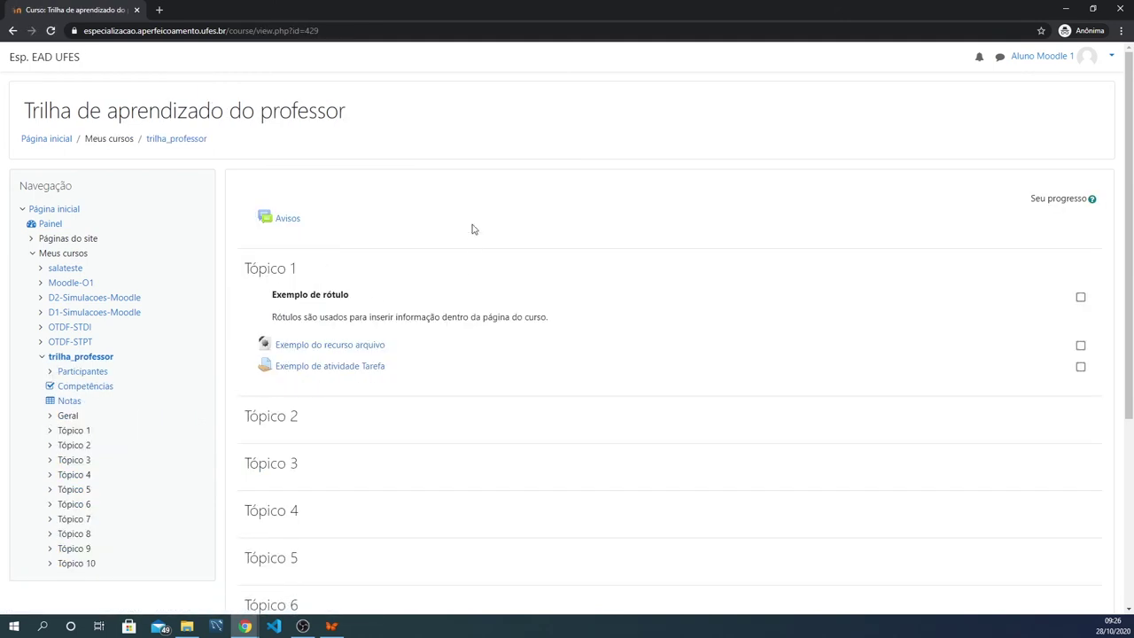
{"action": "left_click", "coordinate": [94, 377]}
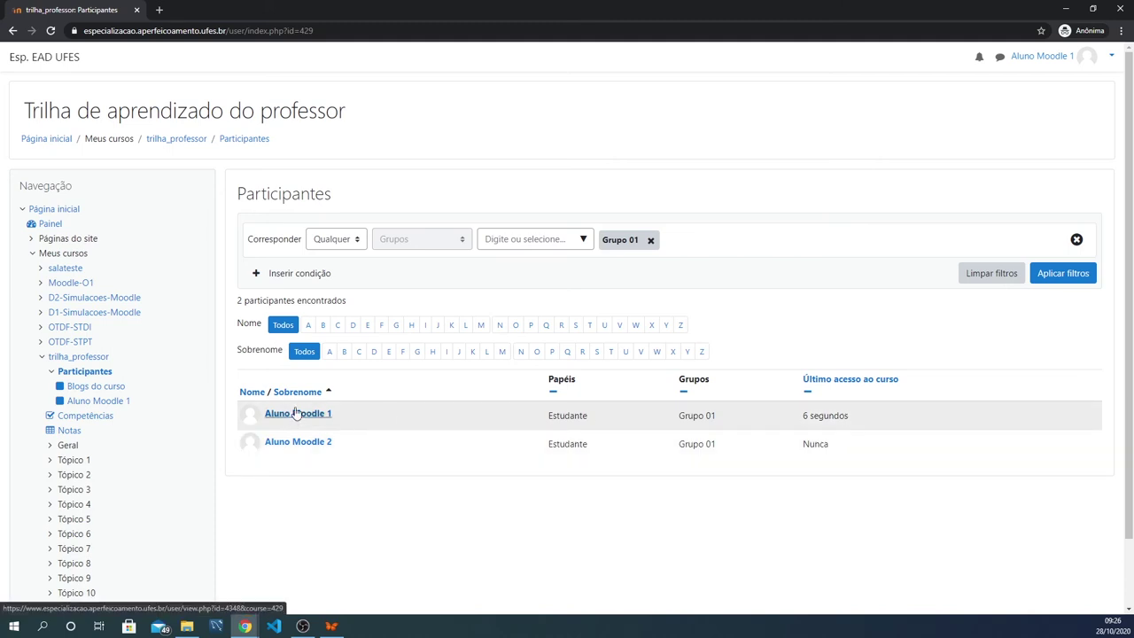
{"action": "left_click", "coordinate": [296, 443]}
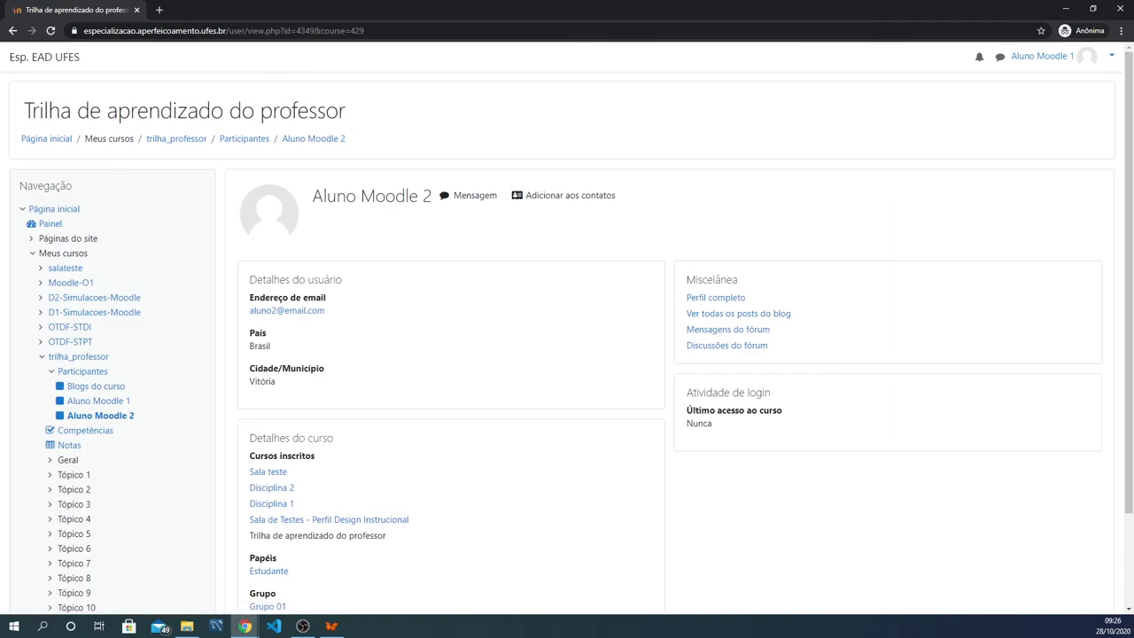
{"action": "left_click", "coordinate": [13, 30]}
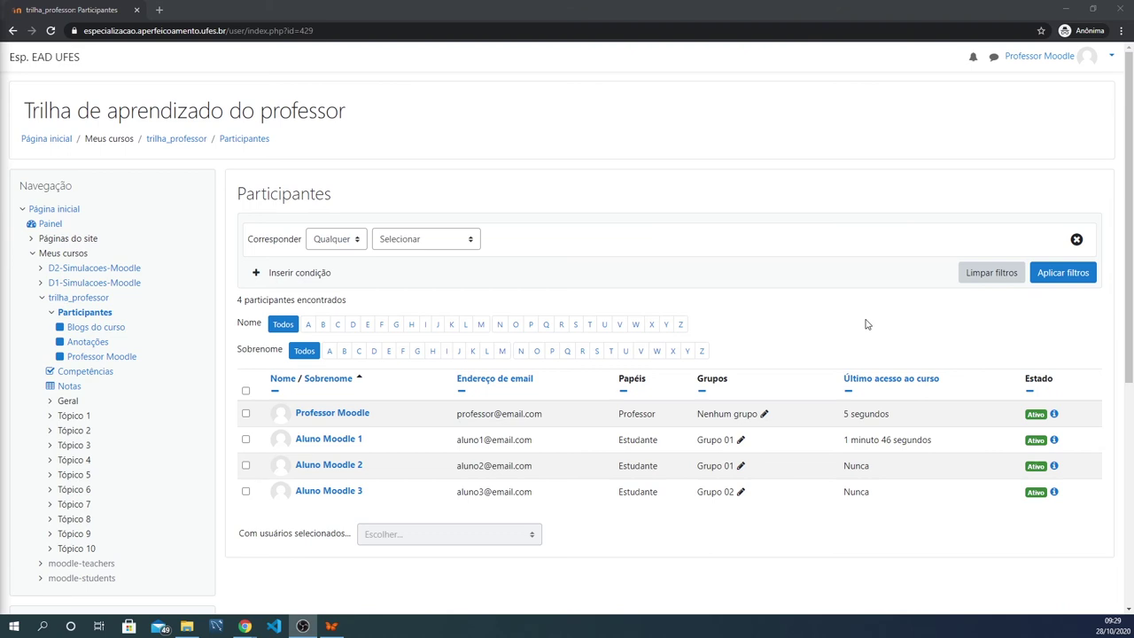
- Select all three students in the participants list and review the actions available for selected users
{"action": "left_click", "coordinate": [245, 439]}
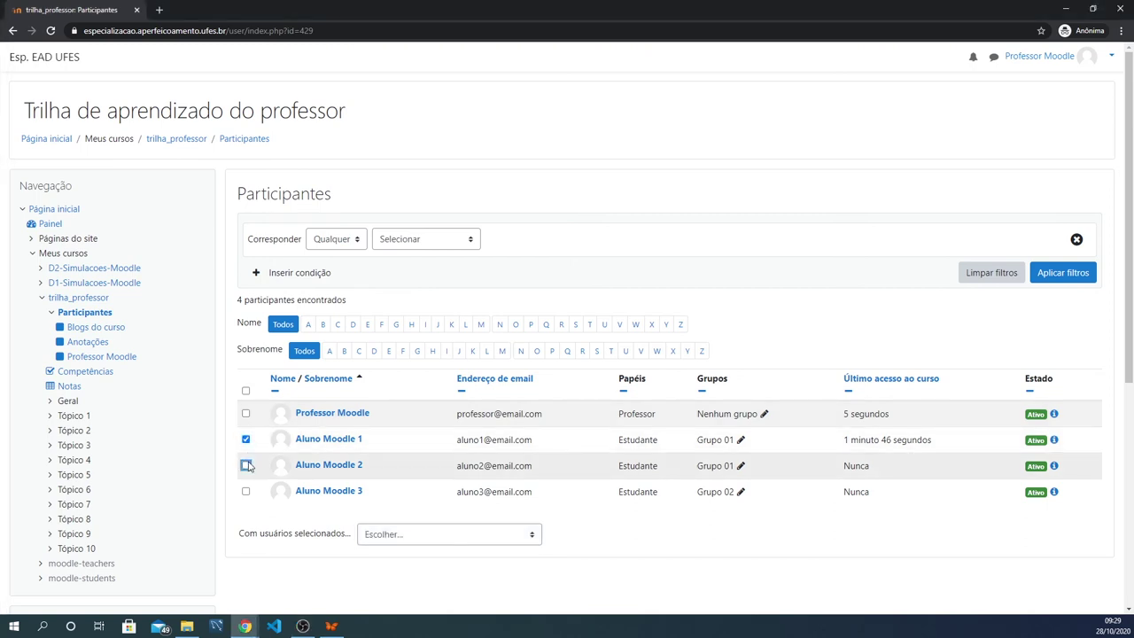
{"action": "left_click", "coordinate": [246, 465]}
{"action": "left_click", "coordinate": [246, 491]}
{"action": "left_click", "coordinate": [417, 540]}
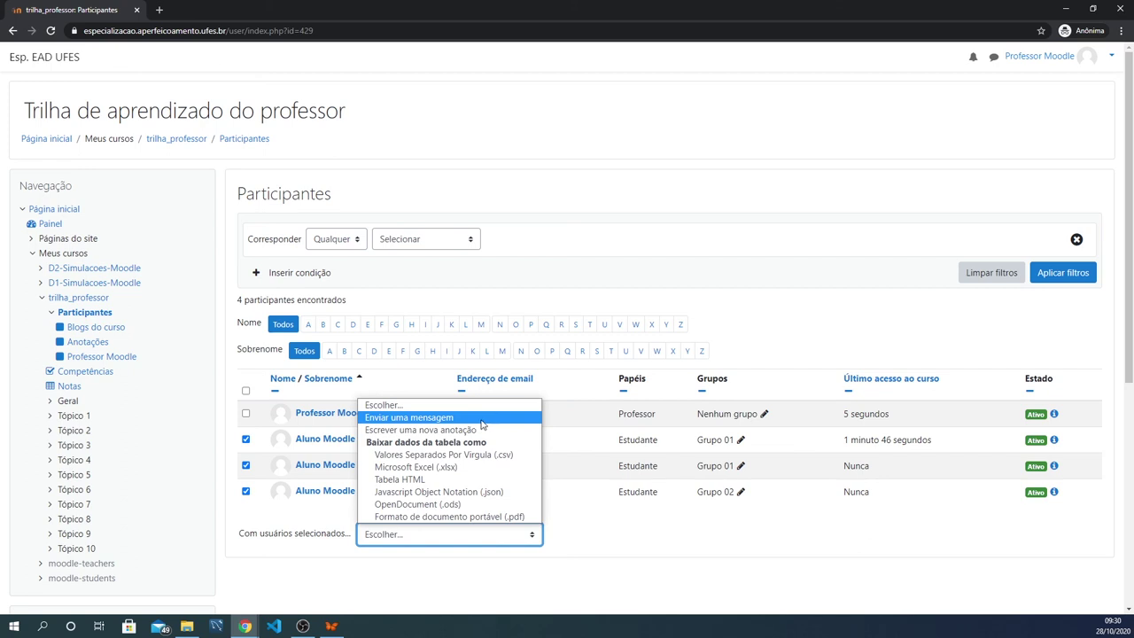
{"action": "left_click", "coordinate": [652, 523]}
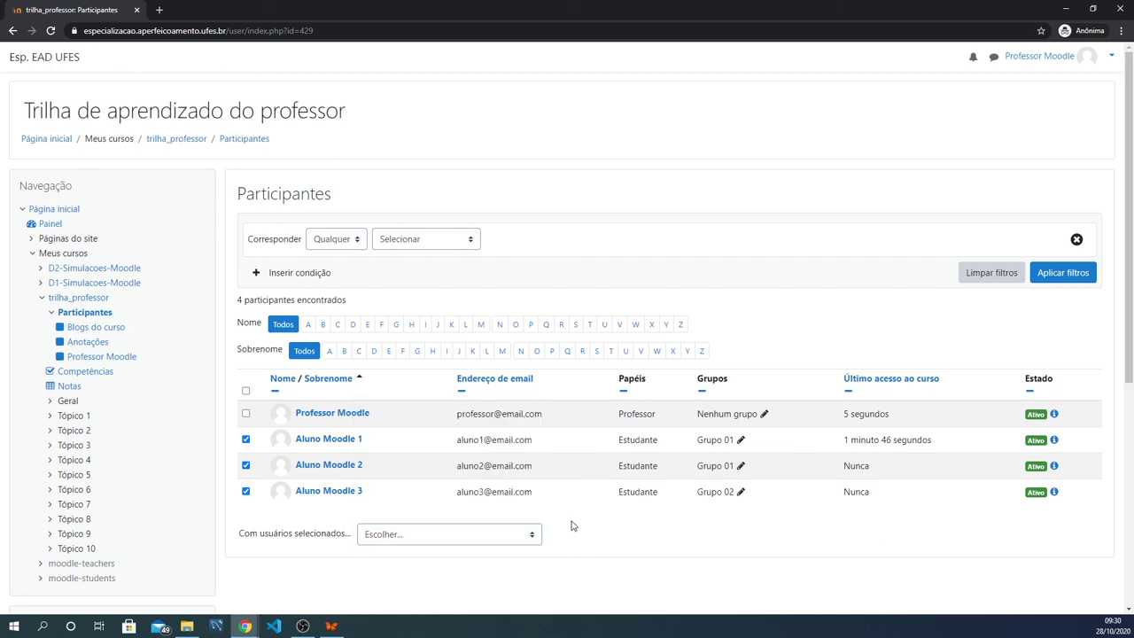
- Deselect the three students in the participants list
{"action": "left_click", "coordinate": [245, 439]}
{"action": "left_click", "coordinate": [245, 465]}
{"action": "left_click", "coordinate": [245, 491]}
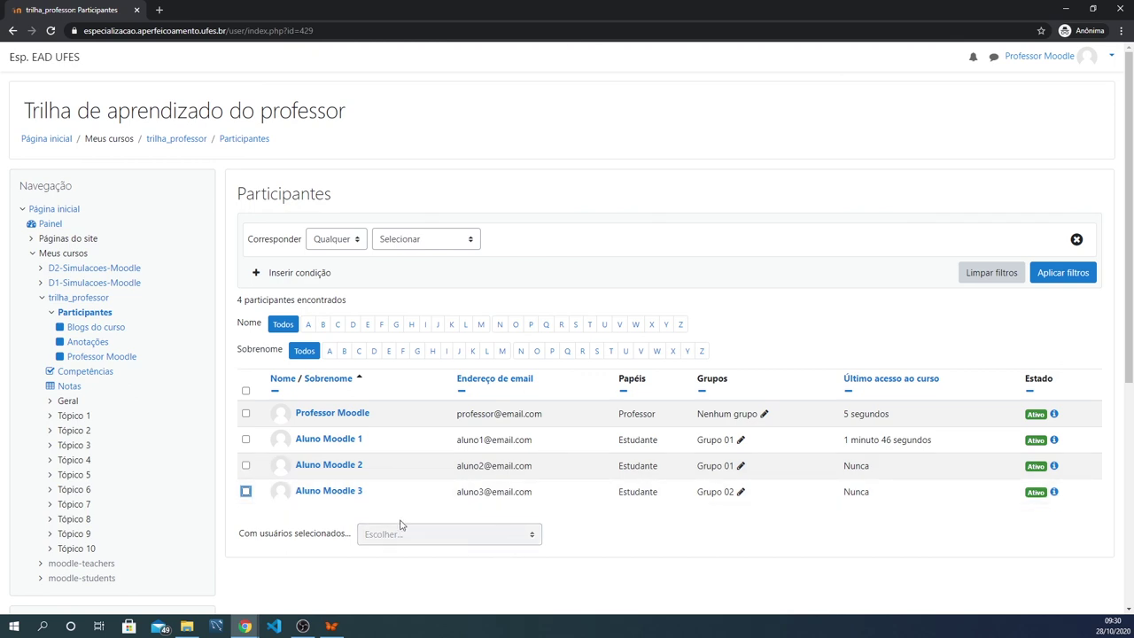